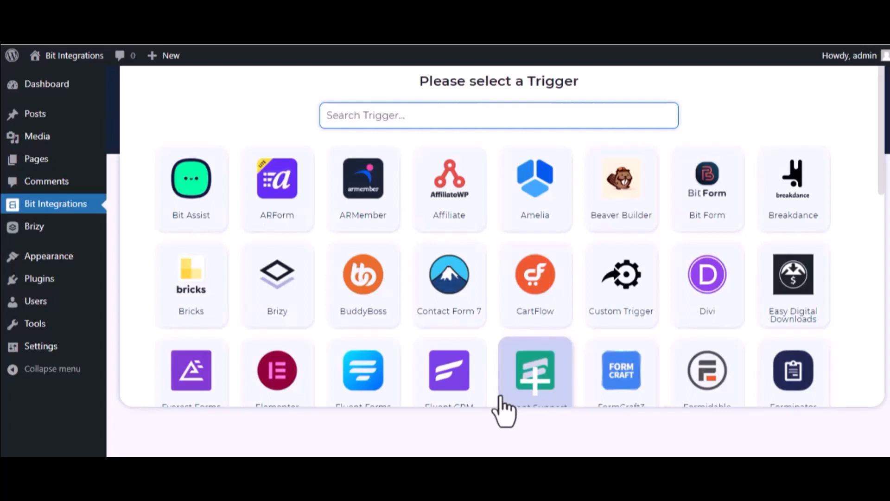
# Set Brizy as the trigger with the form 'Bit Integrations->1' and continue
pyautogui.write('bri')
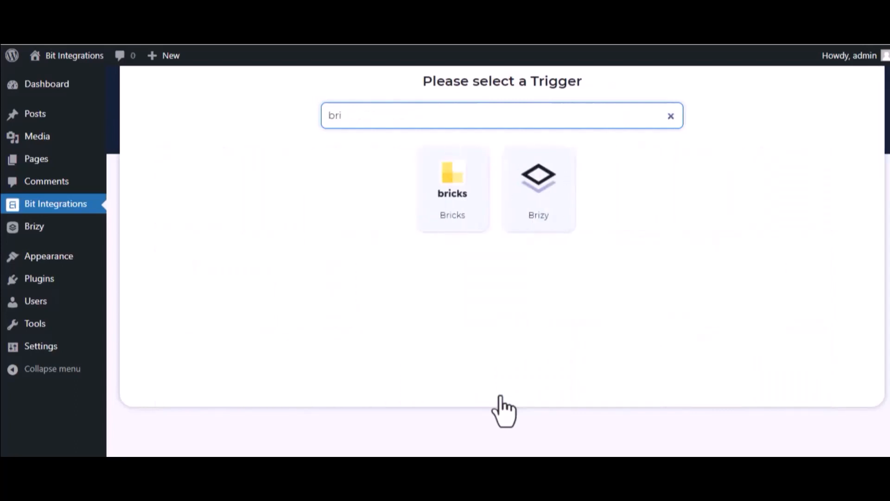
pyautogui.click(529, 220)
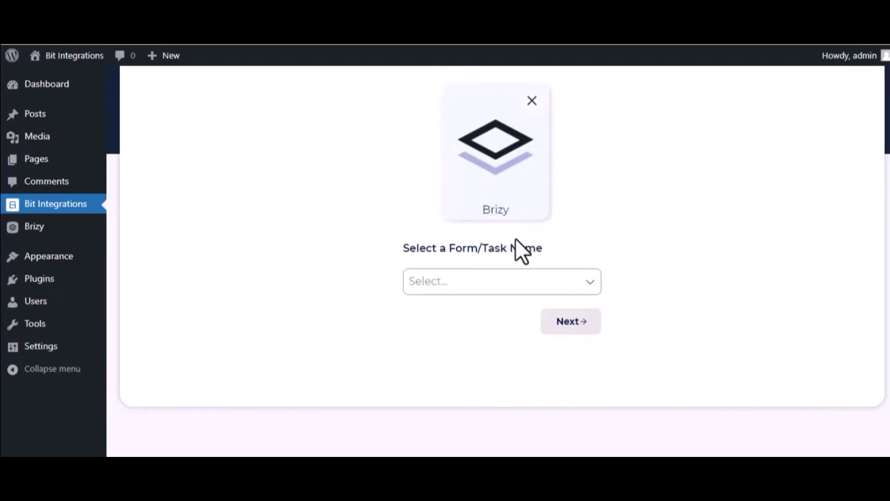
pyautogui.click(508, 277)
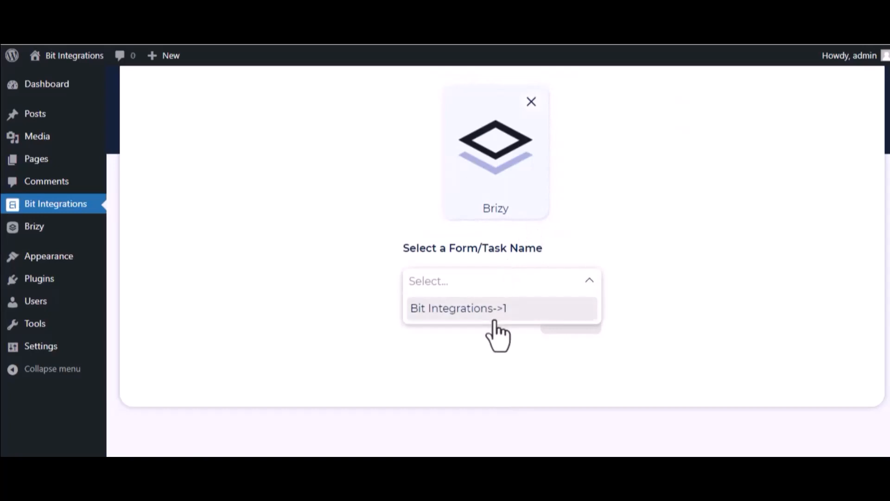
pyautogui.click(493, 319)
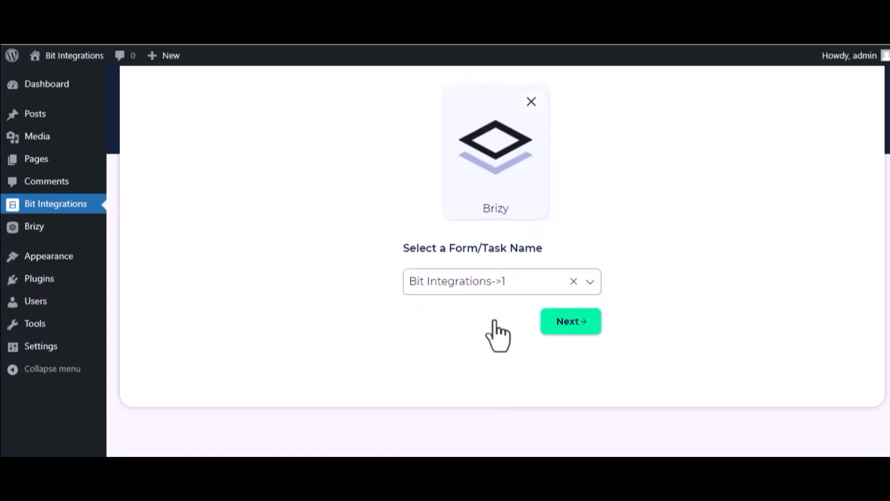
pyautogui.click(571, 321)
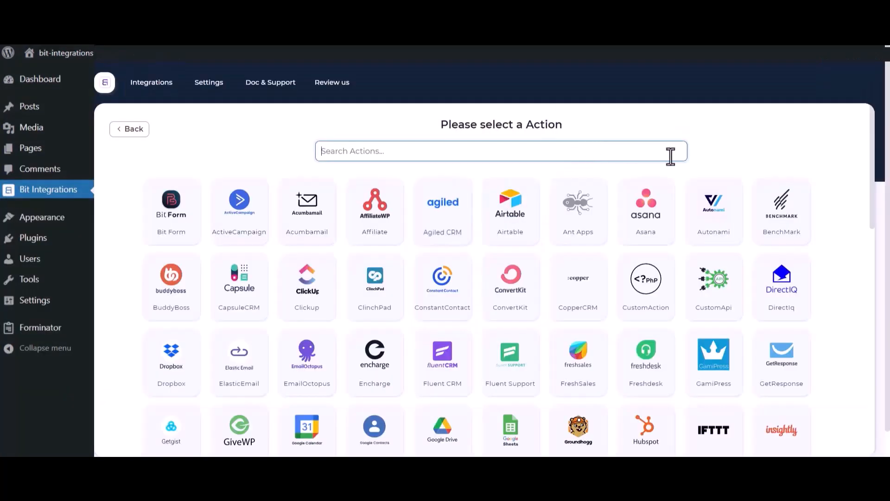
pyautogui.click(727, 159)
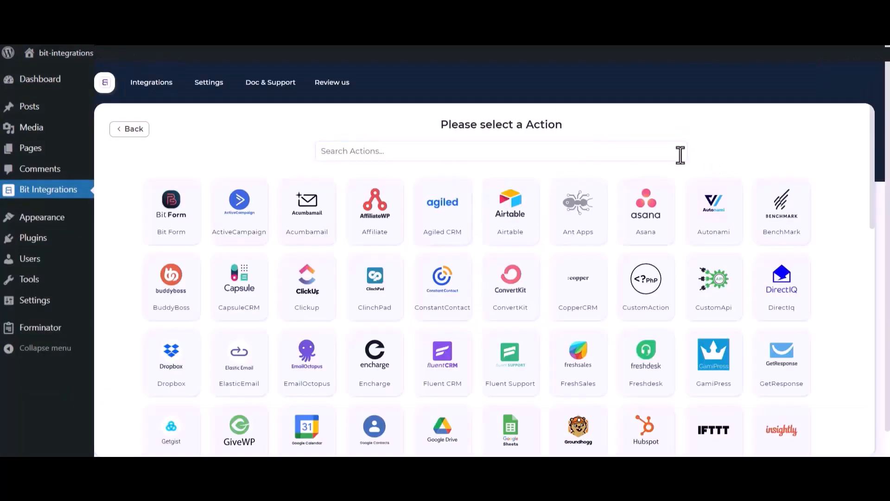
# Search the actions for 'sales' and choose Salesforce
pyautogui.click(607, 153)
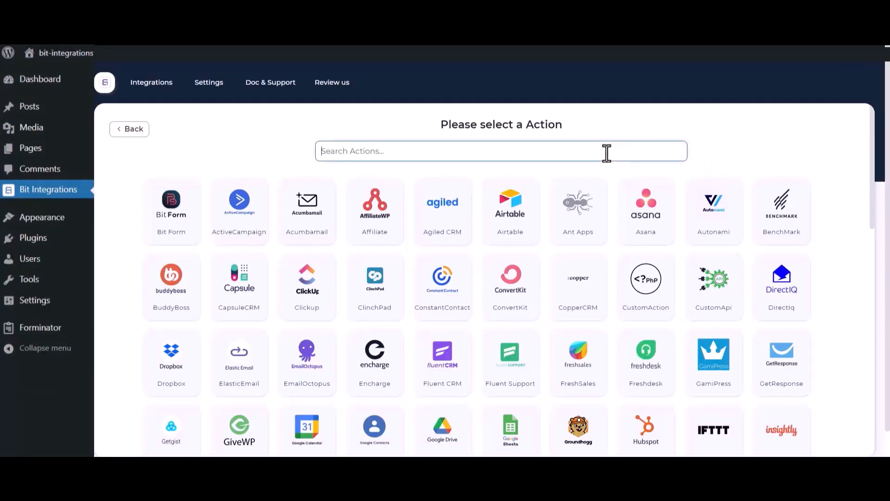
pyautogui.write('sales')
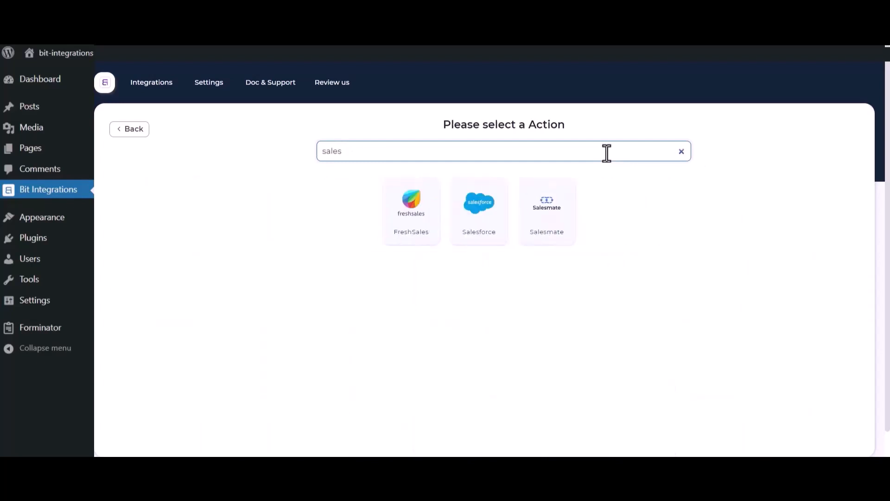
pyautogui.click(471, 227)
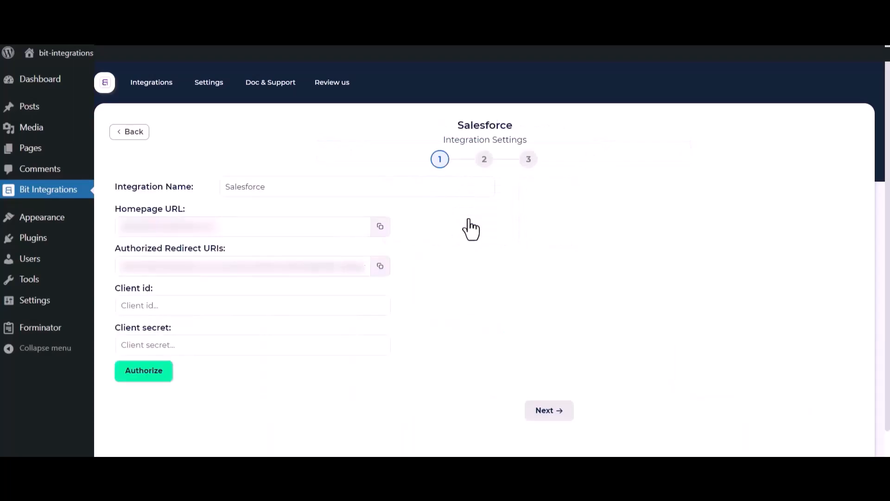
# Review the Salesforce integration name and its required client id and client secret fields
pyautogui.click(254, 187)
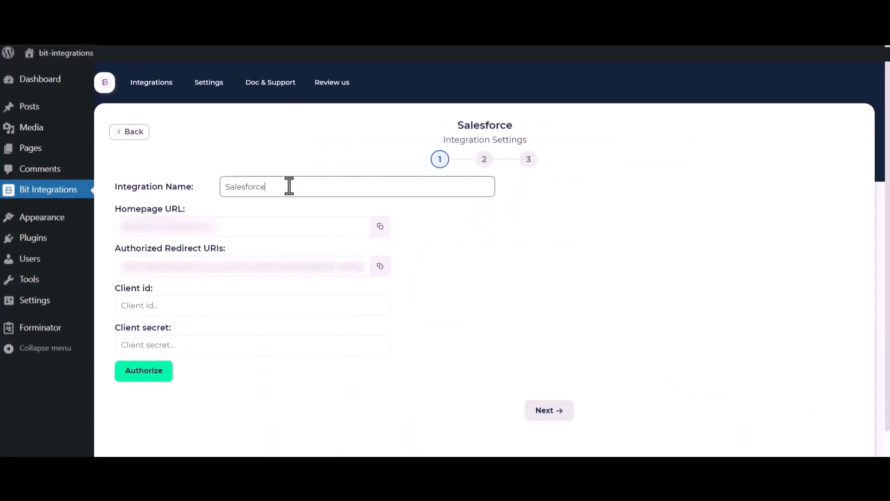
pyautogui.moveTo(290, 186); pyautogui.dragTo(223, 187)
pyautogui.click(421, 347)
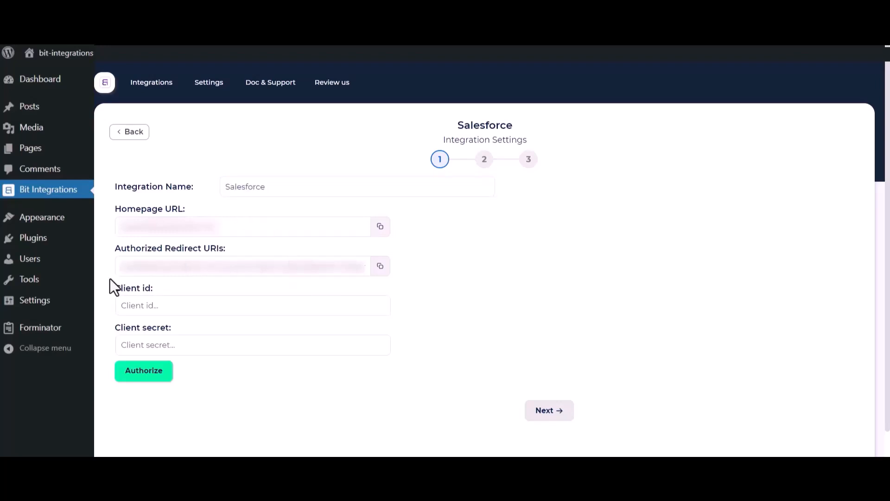
pyautogui.moveTo(113, 288); pyautogui.dragTo(162, 293)
pyautogui.moveTo(114, 328); pyautogui.dragTo(182, 329)
pyautogui.click(475, 317)
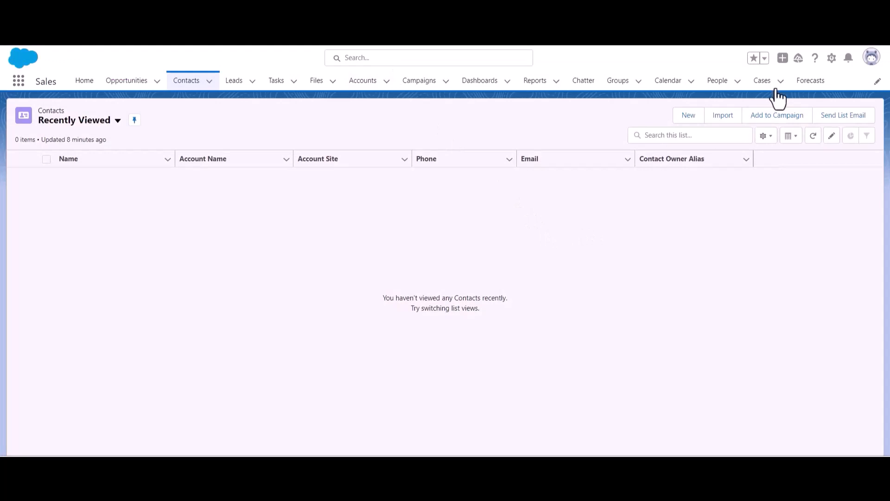
# From Salesforce Setup, open App Manager under Platform Tools > Apps
pyautogui.click(831, 58)
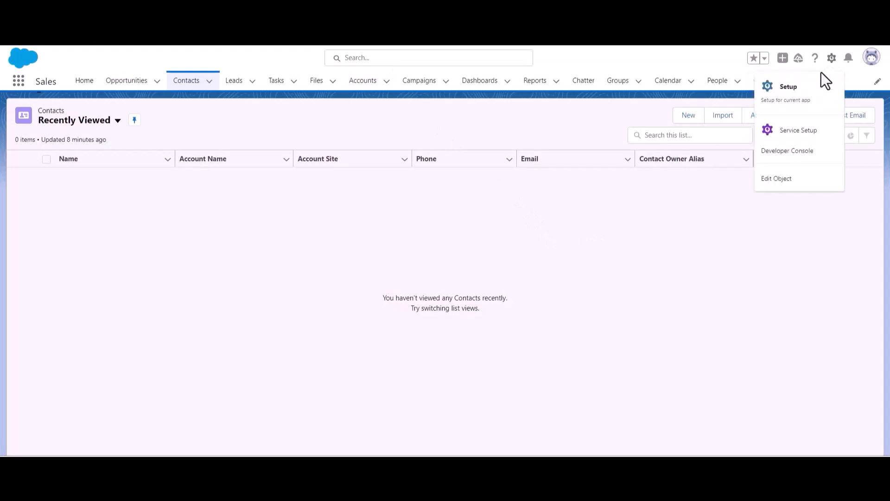
pyautogui.click(803, 100)
pyautogui.scroll(-3, 49, 195)
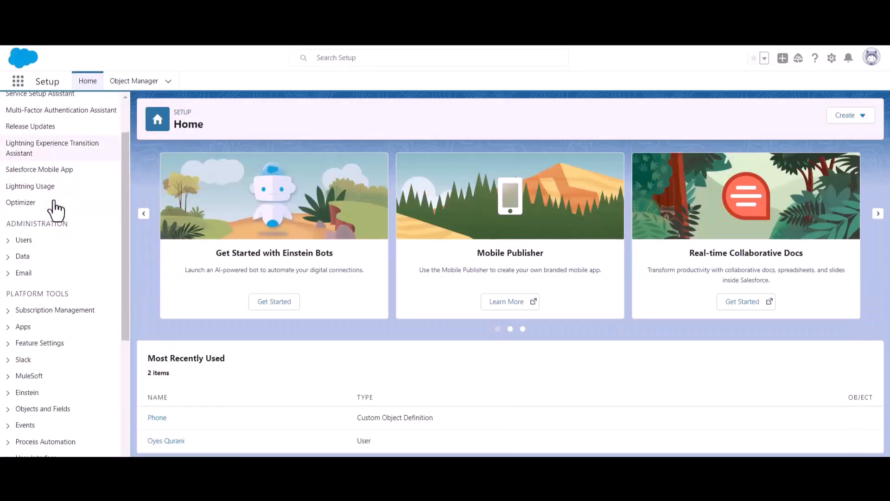
pyautogui.moveTo(6, 237); pyautogui.dragTo(91, 237)
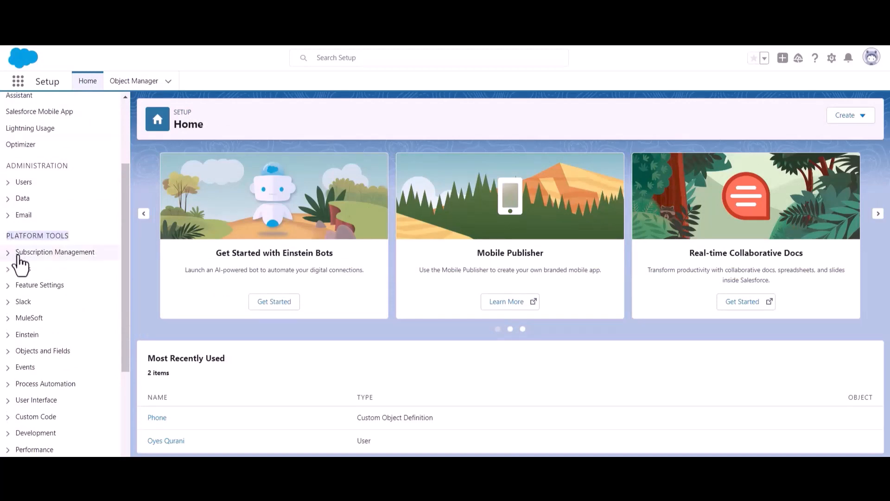
pyautogui.click(8, 269)
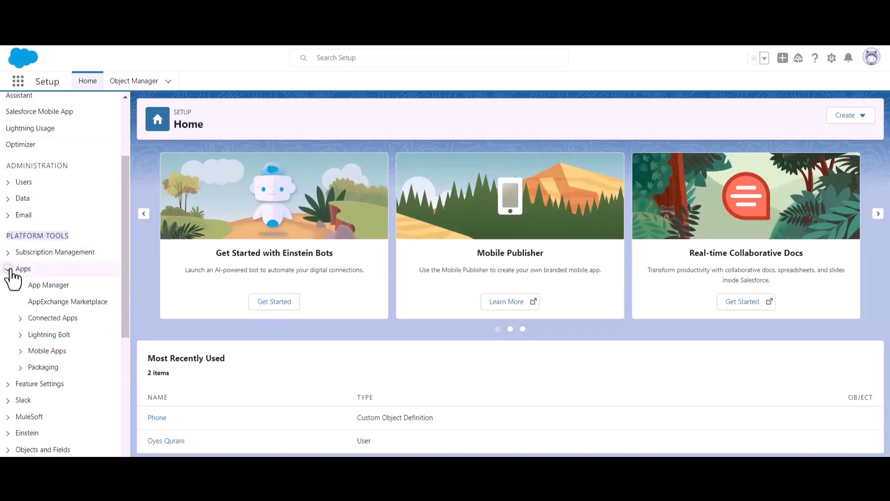
pyautogui.click(52, 288)
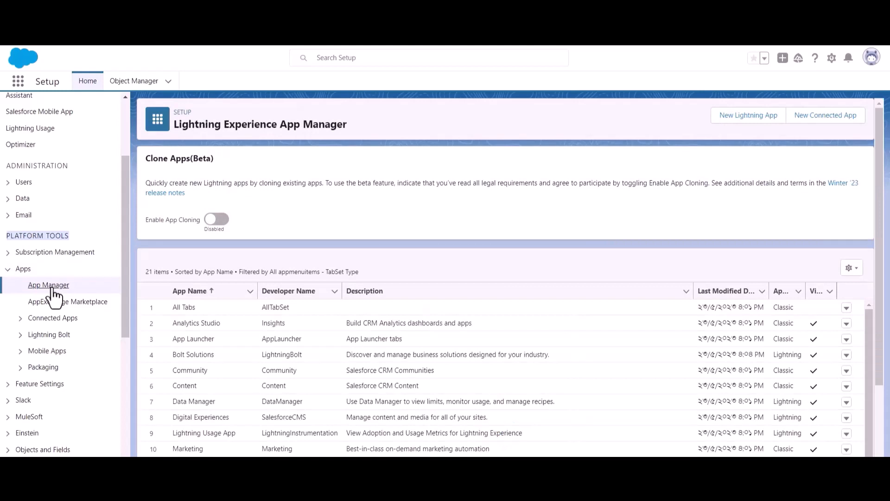
# Create a new connected app named 'Bit Apps' and paste in the contact e-mail
pyautogui.click(820, 124)
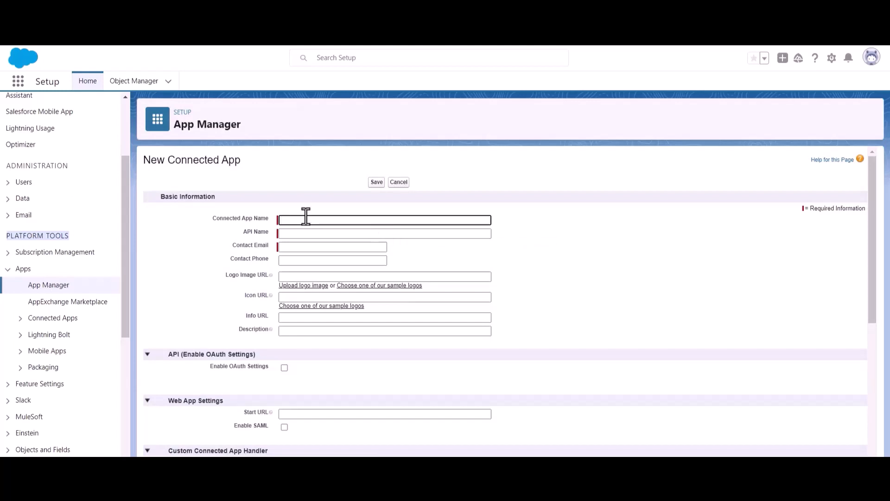
pyautogui.write('Bit Apps')
pyautogui.click(312, 247)
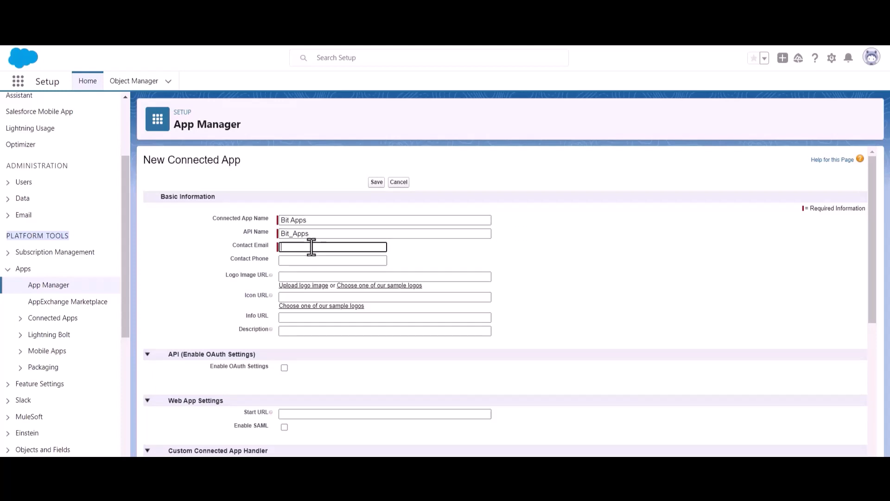
pyautogui.hotkey('ctrl', 'v')
pyautogui.click(434, 252)
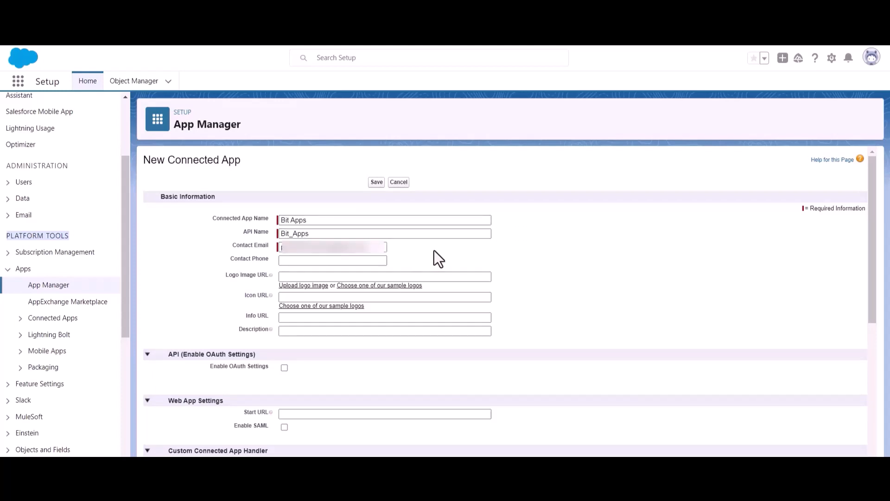
pyautogui.scroll(-1, 434, 250)
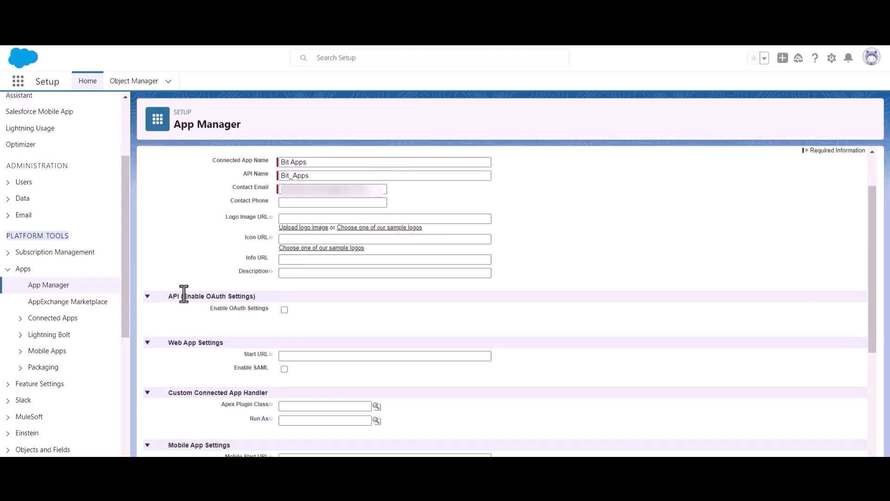
pyautogui.moveTo(176, 297); pyautogui.dragTo(269, 293)
# Enable OAuth settings and copy Bit Integrations' authorized redirect URI for the callback URL
pyautogui.click(343, 320)
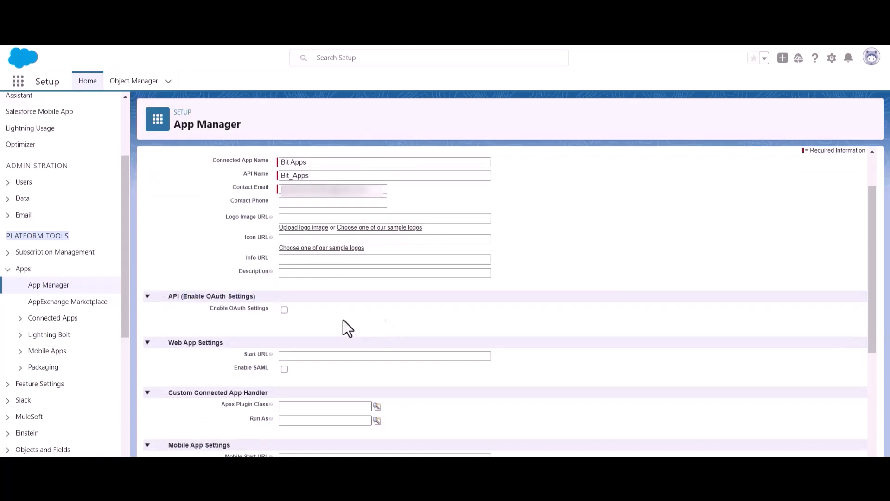
pyautogui.click(284, 310)
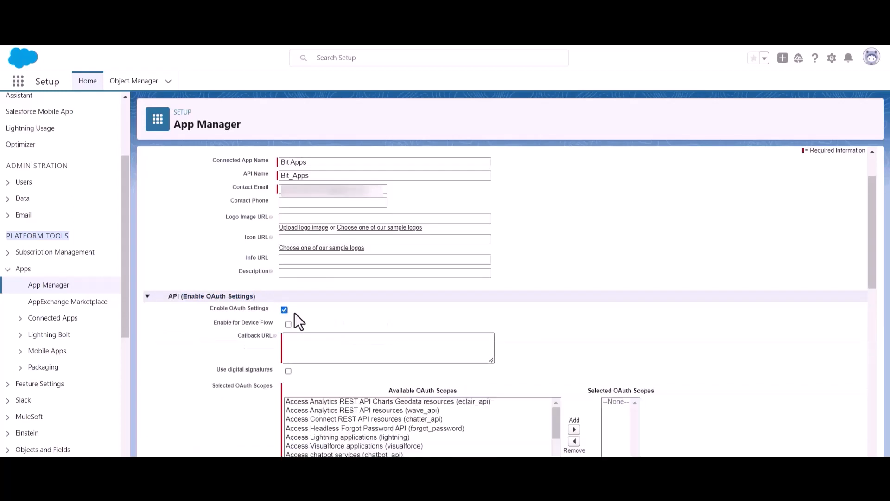
pyautogui.scroll(-1, 294, 315)
pyautogui.click(311, 284)
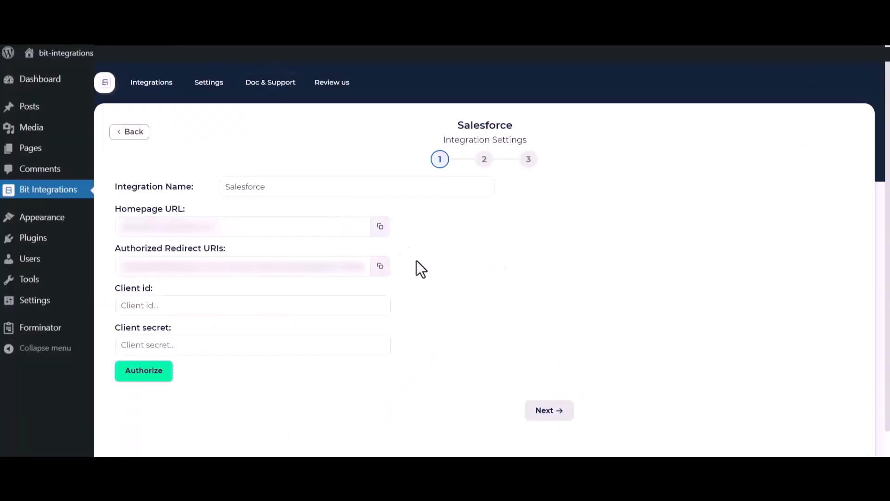
pyautogui.click(379, 271)
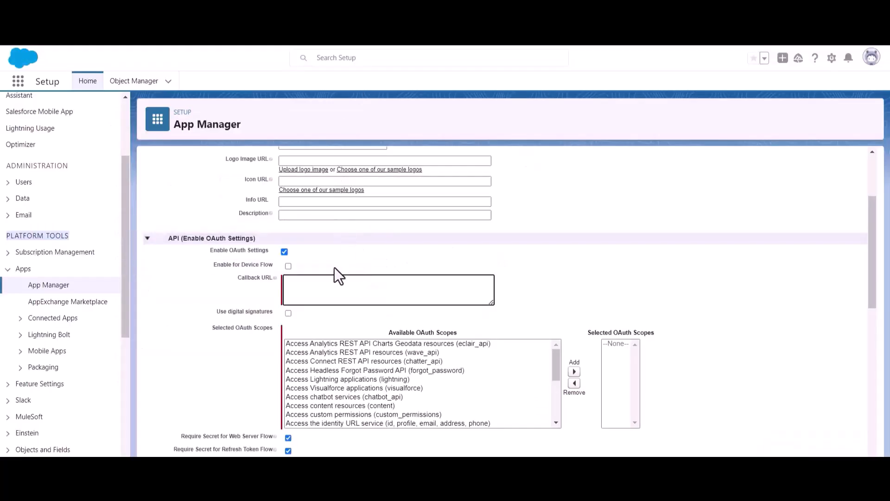
pyautogui.click(305, 292)
# Paste the redirect URI as the callback URL and add the Full access (full) OAuth scope
pyautogui.hotkey('ctrl', 'v')
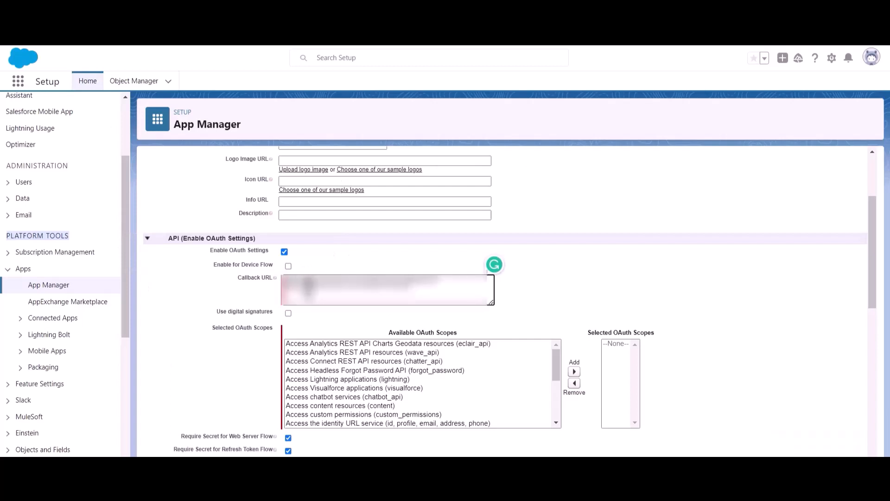
pyautogui.moveTo(209, 329); pyautogui.dragTo(256, 330)
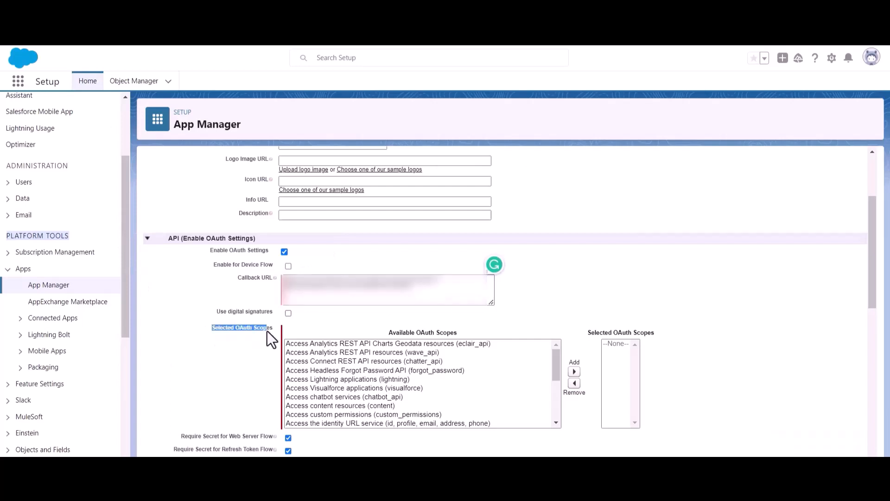
pyautogui.scroll(-5, 394, 394)
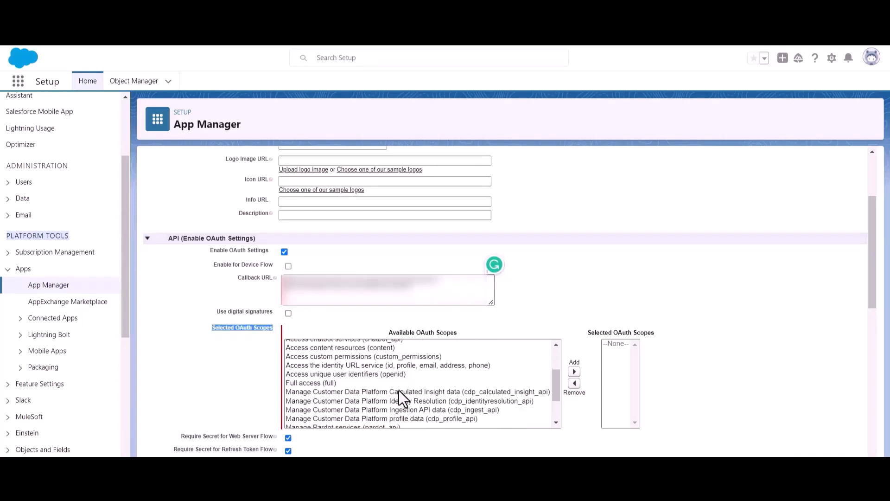
pyautogui.scroll(3, 393, 387)
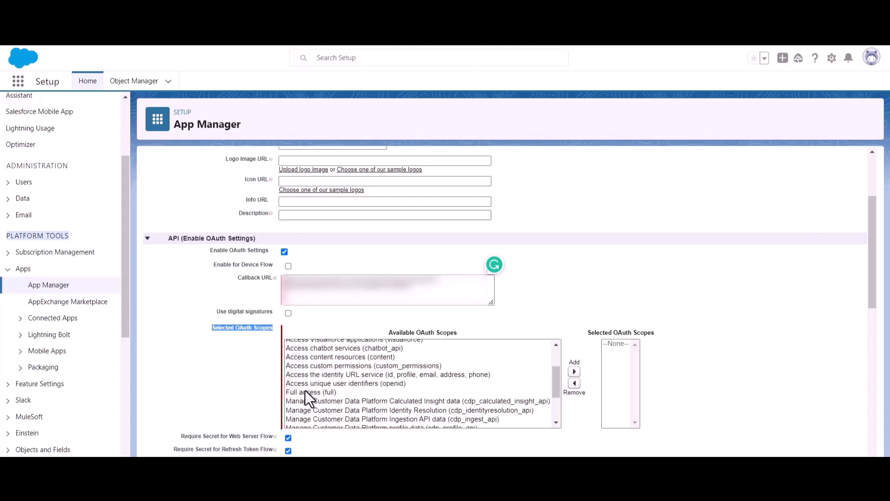
pyautogui.click(301, 392)
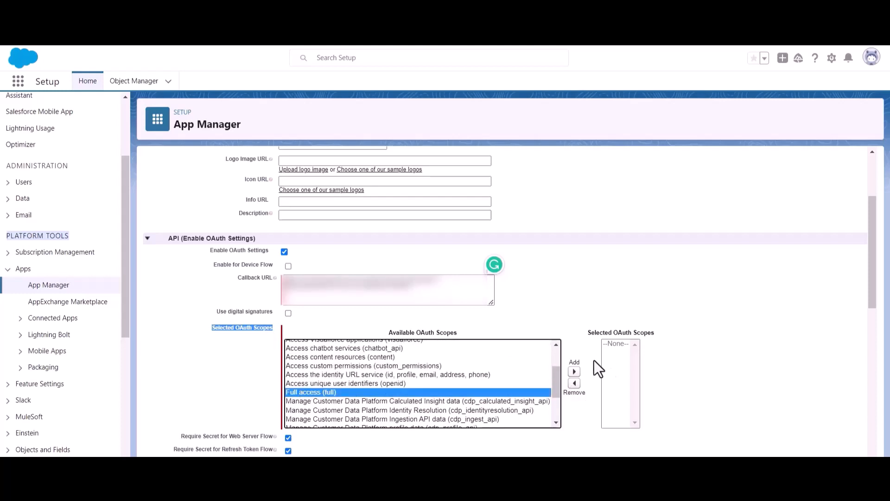
pyautogui.click(574, 371)
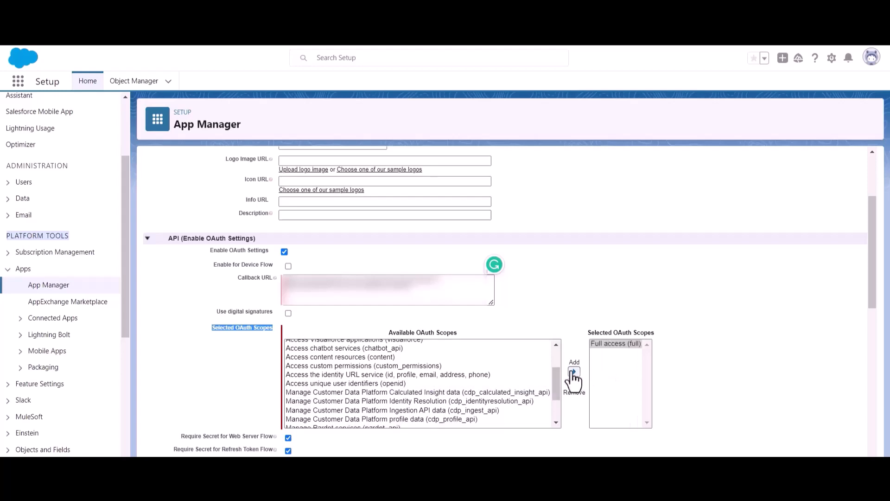
pyautogui.scroll(-2, 443, 345)
pyautogui.scroll(-10, 338, 356)
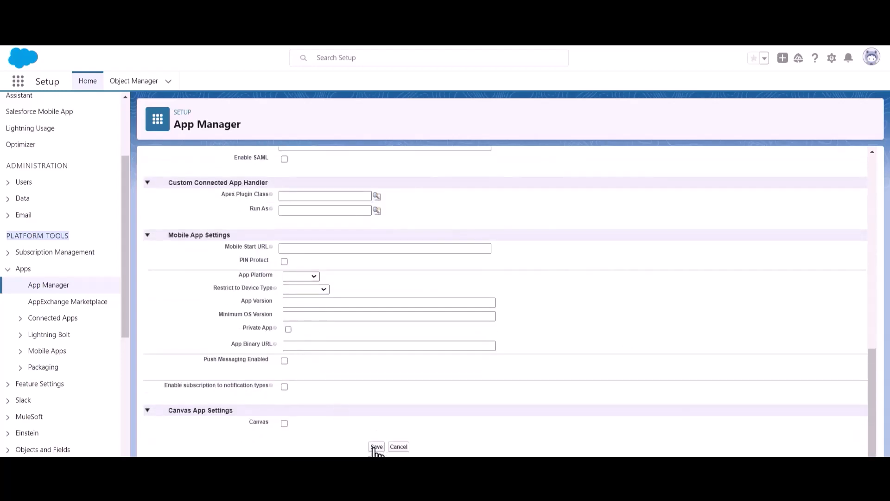
# Save the Bit Apps connected app and continue past the ten-minute delay notice
pyautogui.click(376, 448)
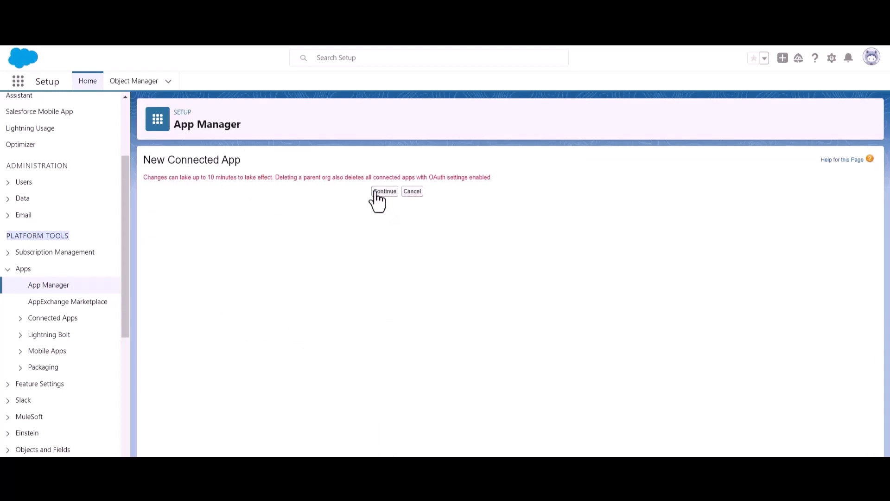
pyautogui.click(383, 191)
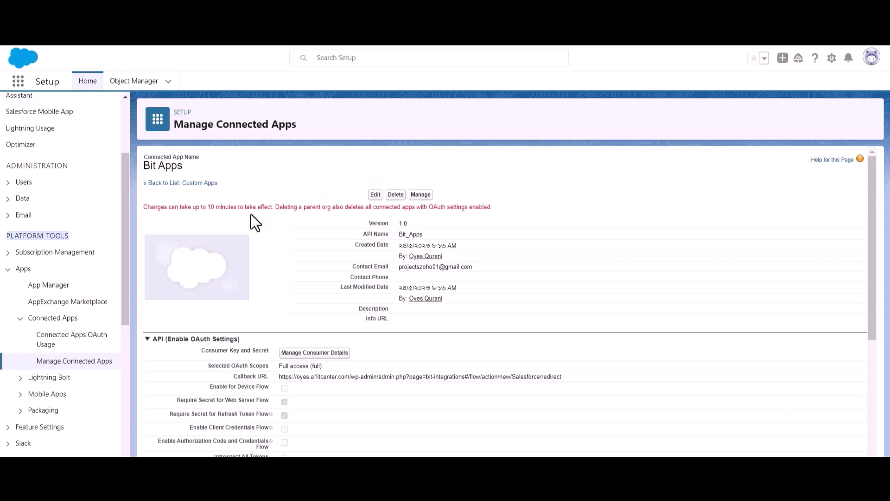
pyautogui.tripleClick(228, 209)
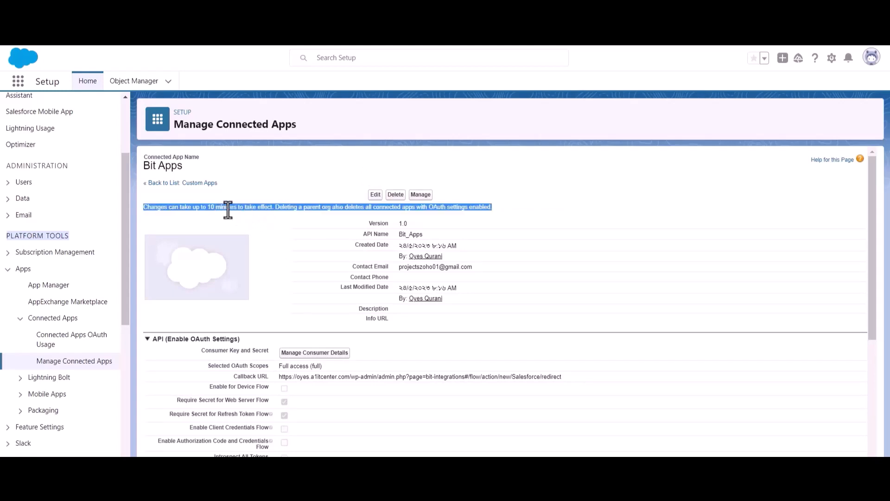
pyautogui.click(282, 215)
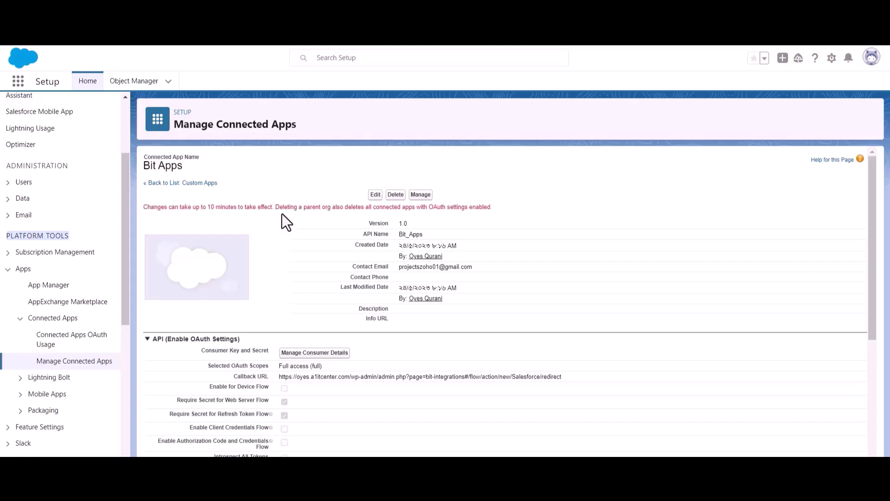
pyautogui.scroll(-1, 282, 214)
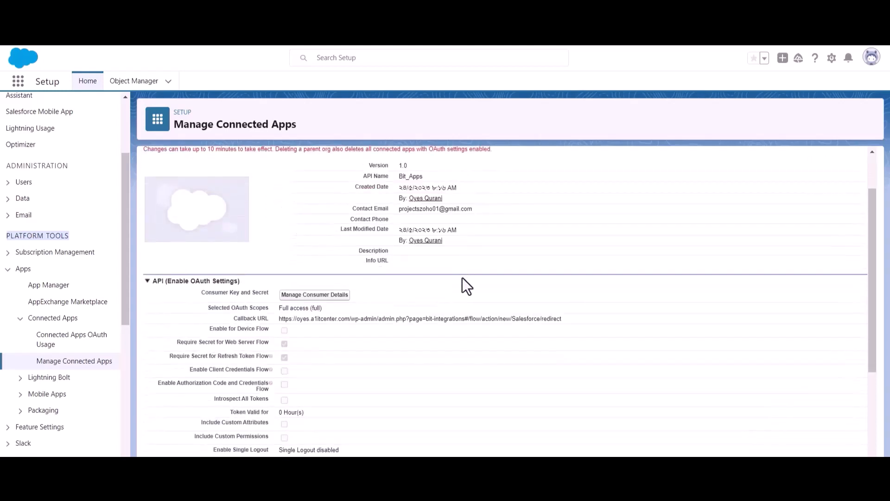
# Open Manage Consumer Details and verify identity with the emailed verification code
pyautogui.click(314, 295)
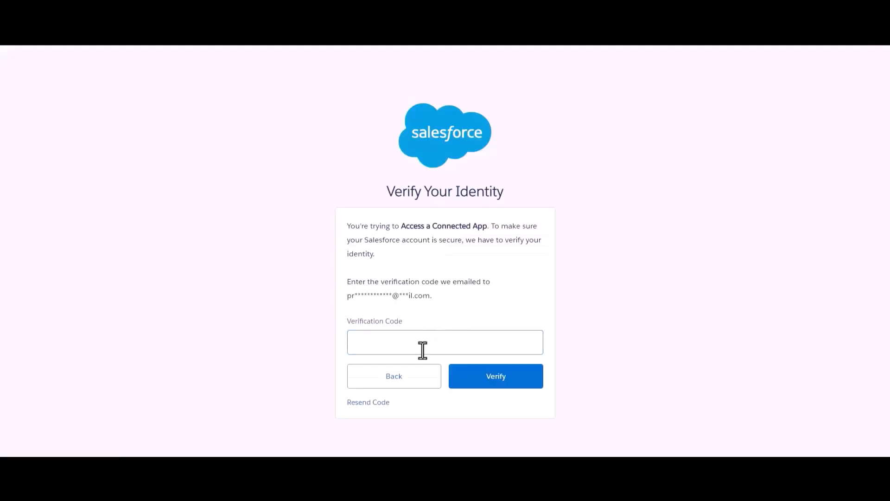
pyautogui.click(470, 297)
pyautogui.click(459, 340)
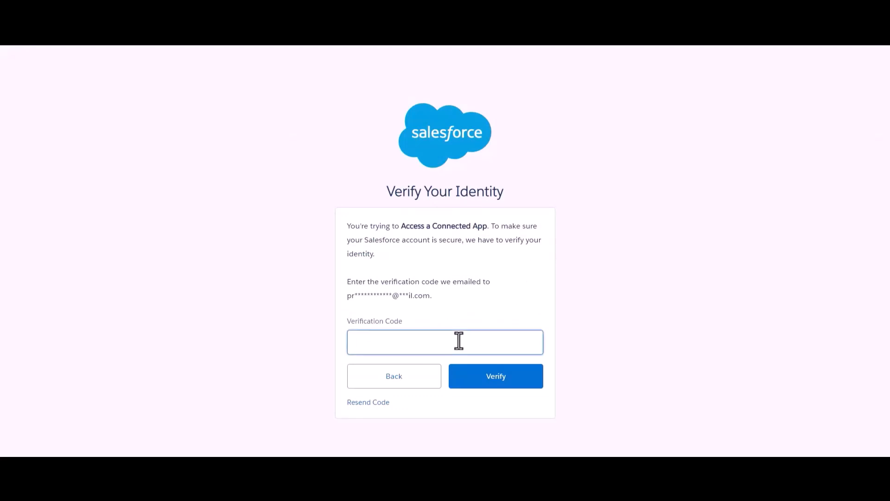
pyautogui.hotkey('ctrl', 'v')
pyautogui.click(490, 299)
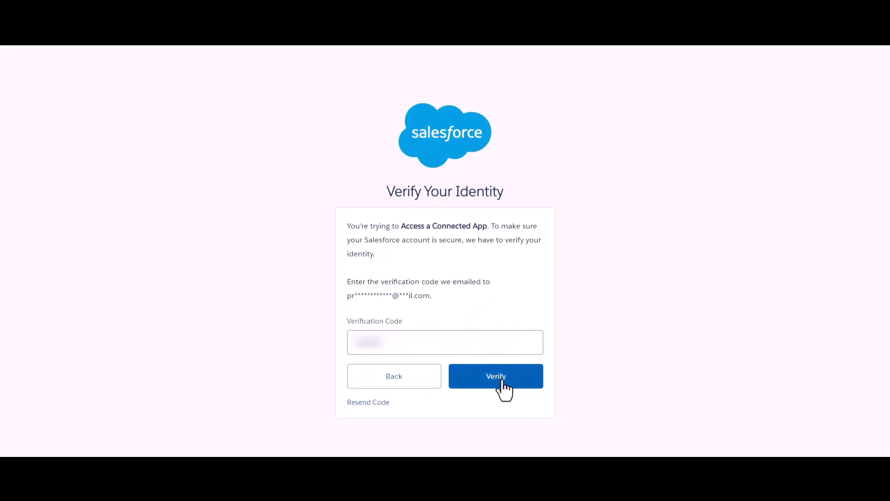
pyautogui.click(502, 381)
# Paste the Bit Apps consumer key into the Client id field
pyautogui.scroll(-1, 413, 241)
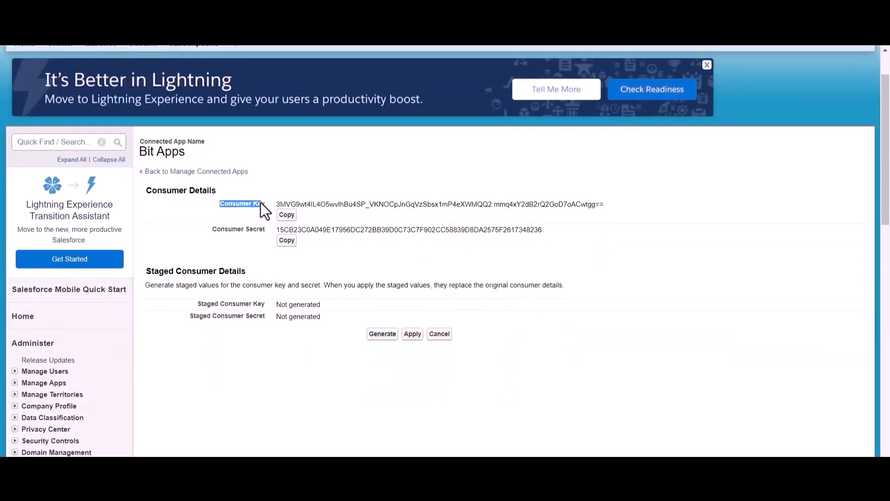
pyautogui.moveTo(207, 230); pyautogui.dragTo(265, 231)
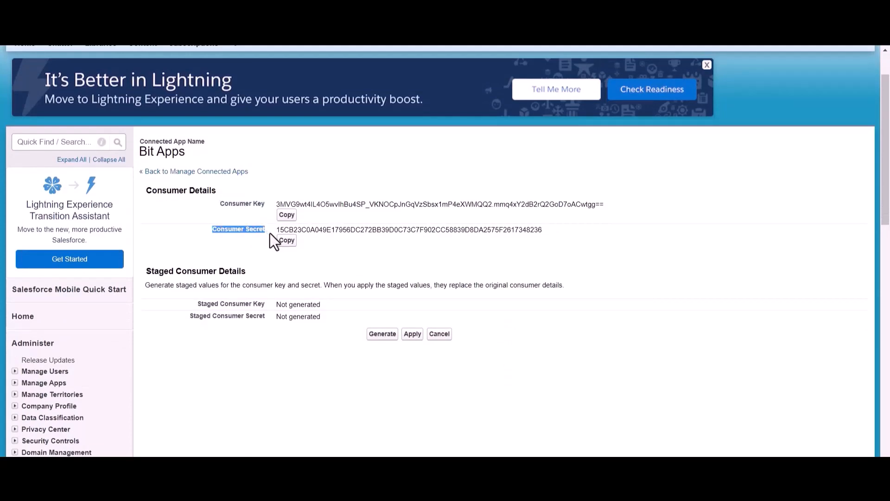
pyautogui.click(271, 234)
pyautogui.scroll(1, 317, 253)
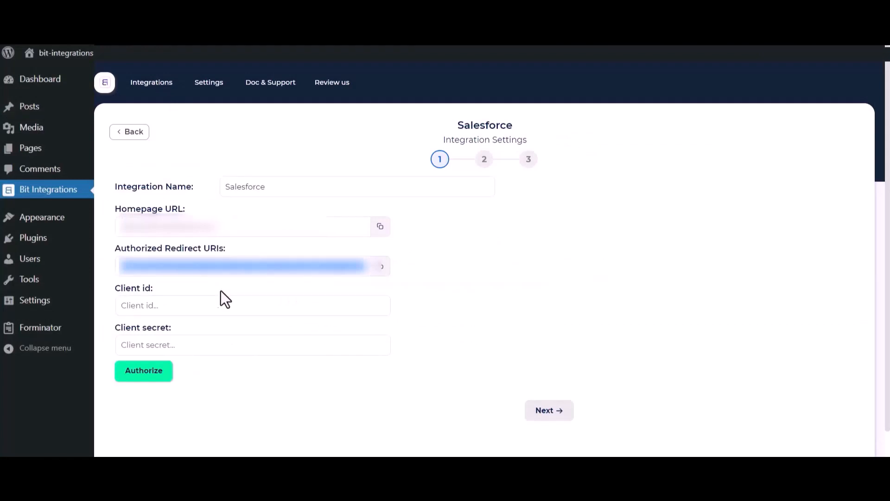
pyautogui.click(190, 304)
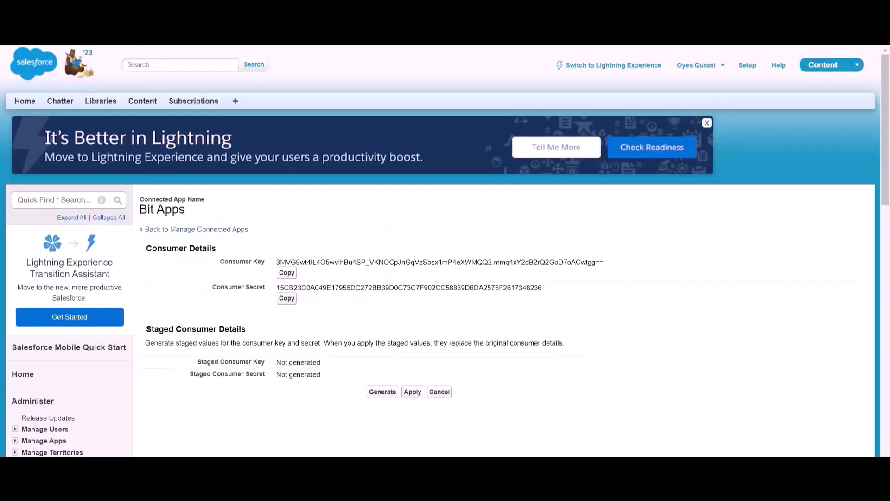
# Copy the consumer secret and paste it into the Client secret field
pyautogui.click(287, 299)
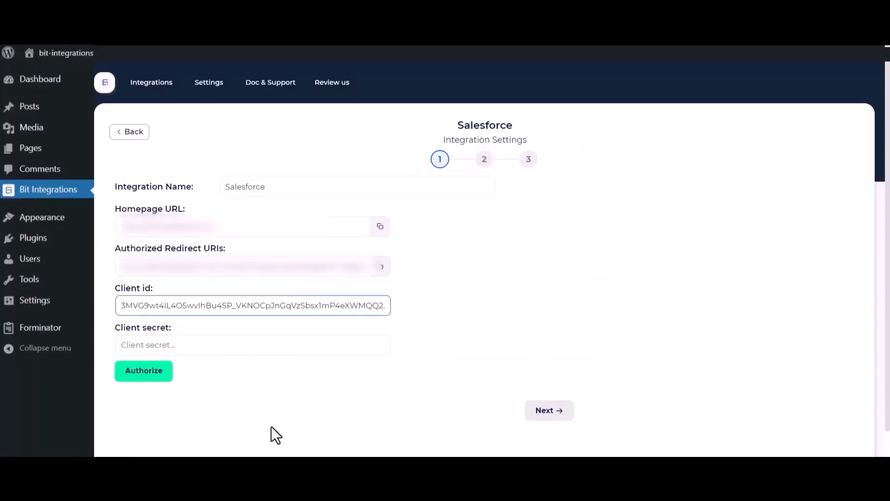
pyautogui.click(252, 343)
pyautogui.hotkey('ctrl', 'v')
pyautogui.click(300, 311)
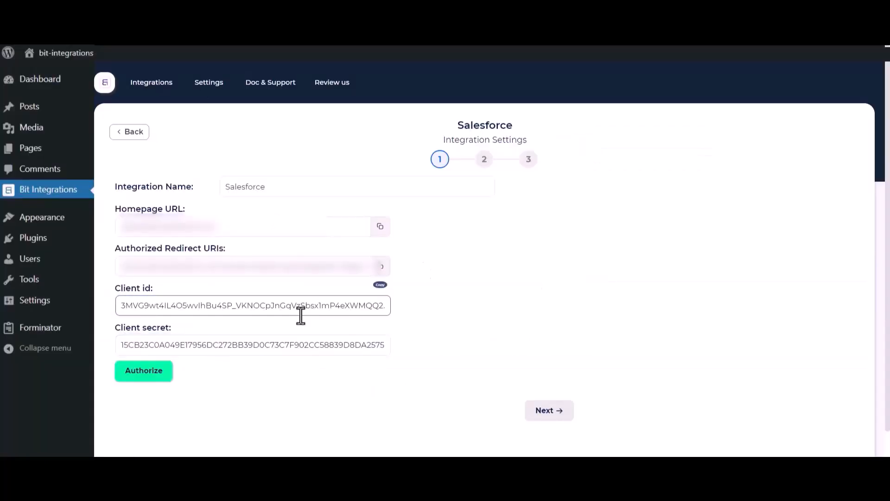
pyautogui.click(212, 398)
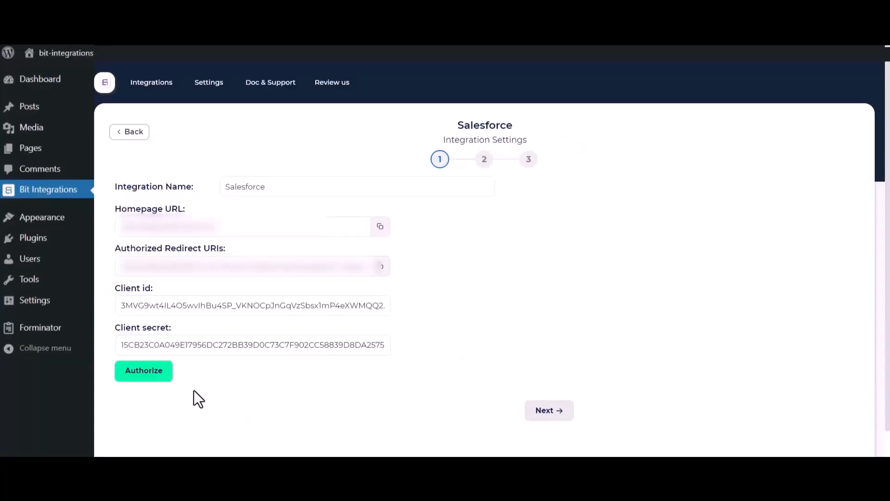
# Authorize the connection and allow Bit Apps access in the Salesforce permissions popup
pyautogui.click(132, 374)
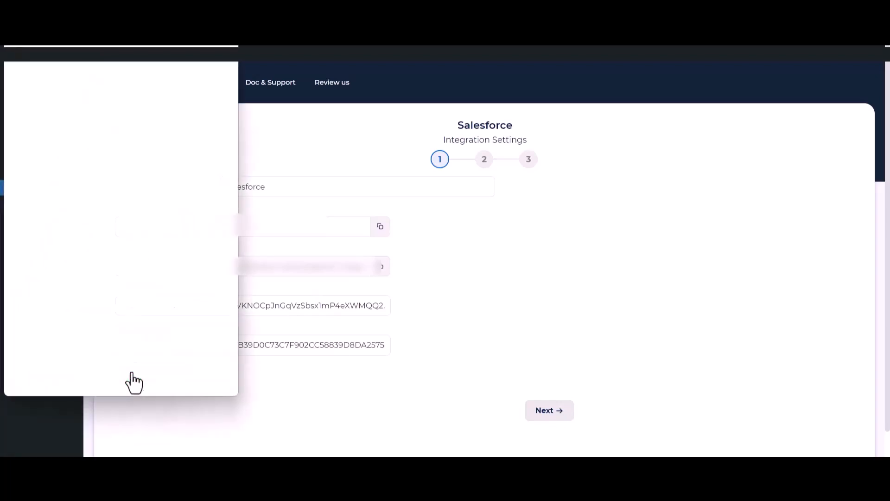
pyautogui.scroll(-6, 139, 247)
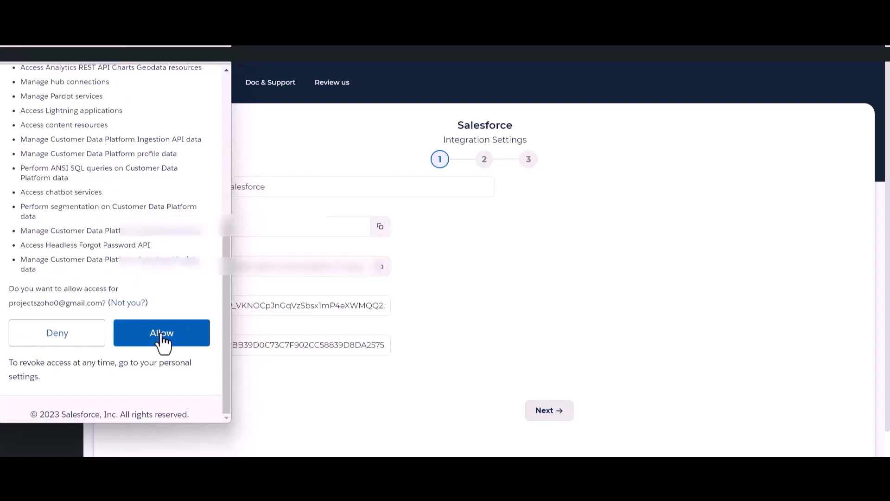
pyautogui.click(162, 333)
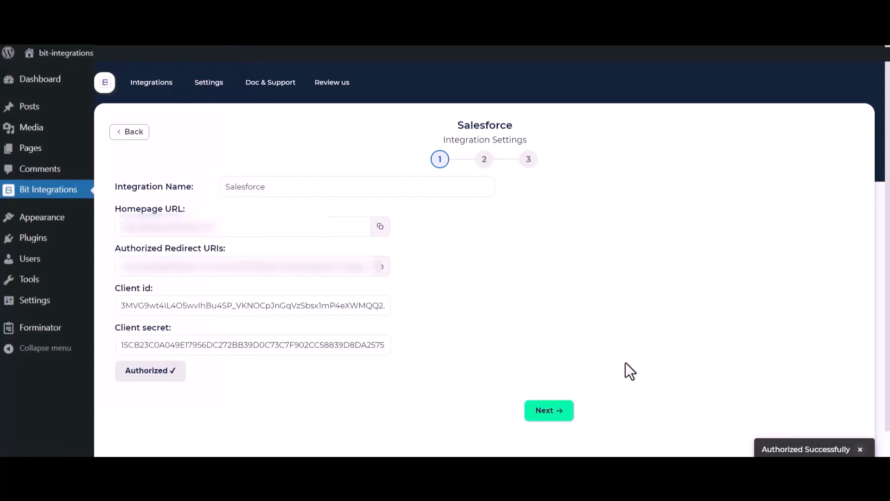
# Choose the Salesforce Create lead action and map form Name to Last Name and Email to Email
pyautogui.click(561, 410)
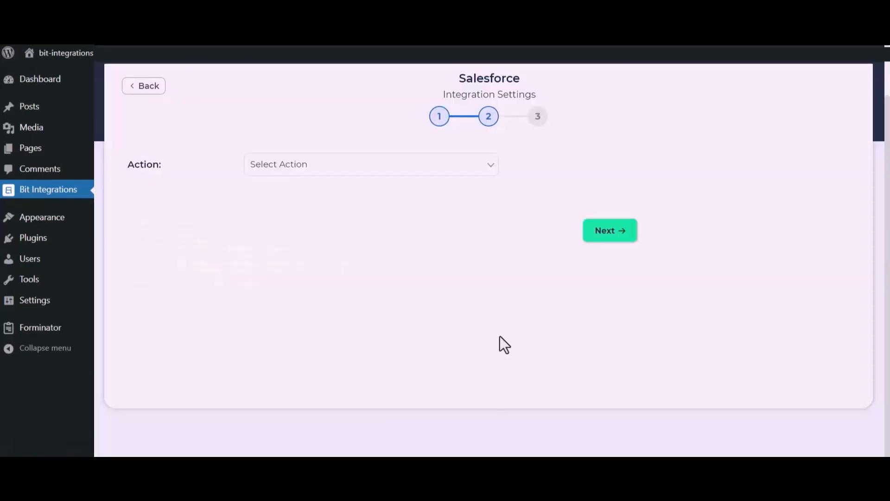
pyautogui.click(439, 168)
pyautogui.click(310, 207)
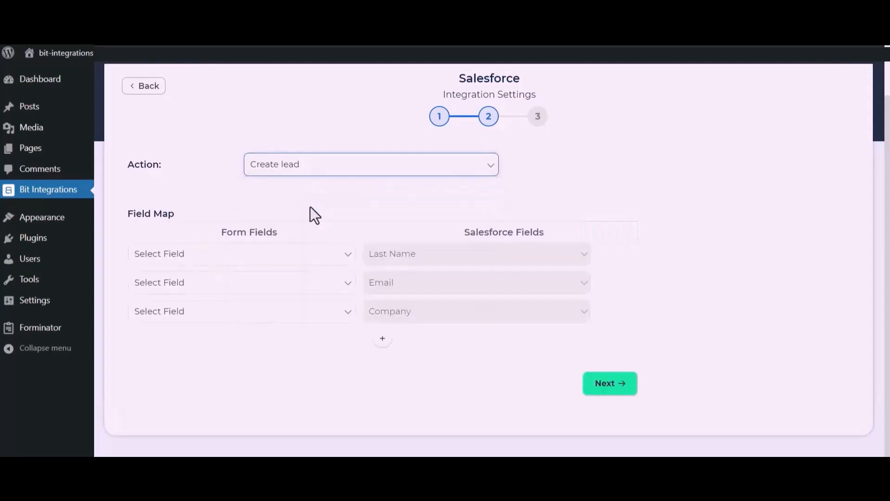
pyautogui.click(296, 262)
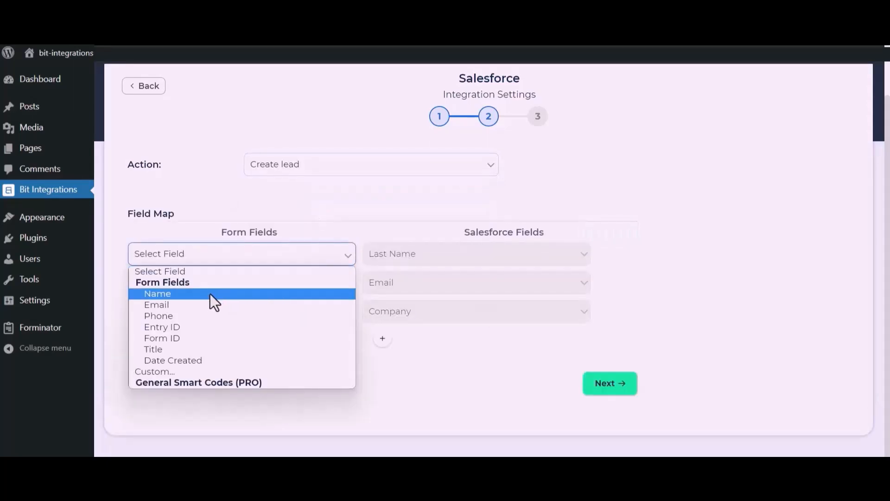
pyautogui.click(210, 294)
pyautogui.click(236, 291)
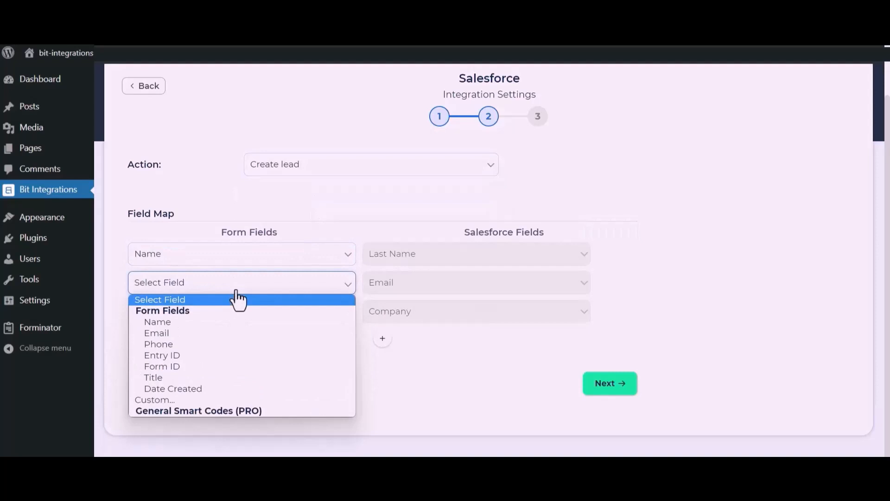
pyautogui.click(188, 331)
# Set the lead's Company to the custom fixed value 'Bit Apps'
pyautogui.click(194, 316)
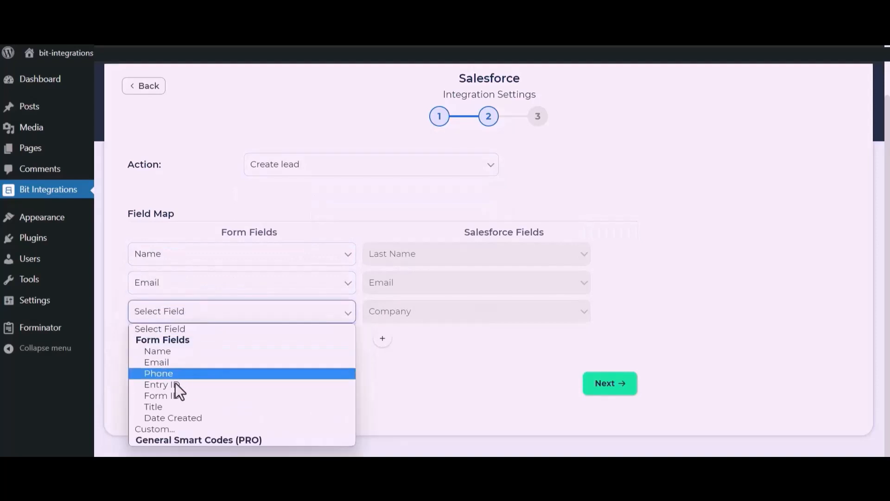
pyautogui.click(159, 429)
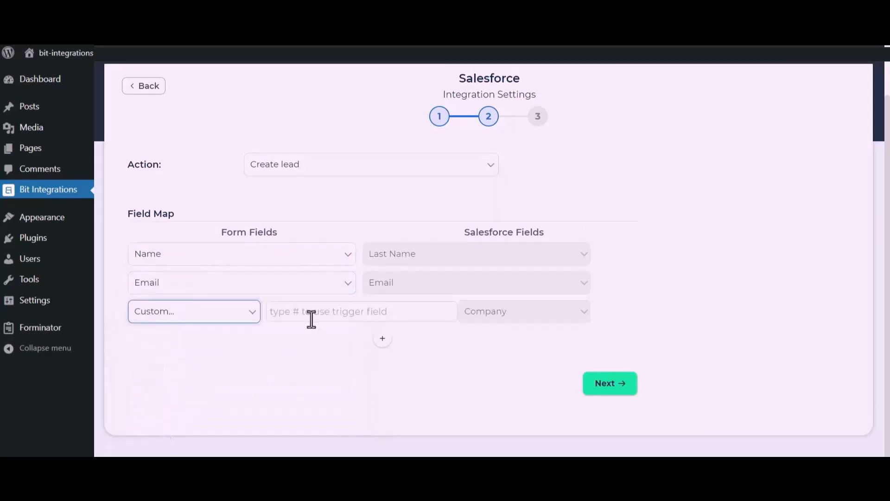
pyautogui.click(311, 318)
pyautogui.write('Bit Apps')
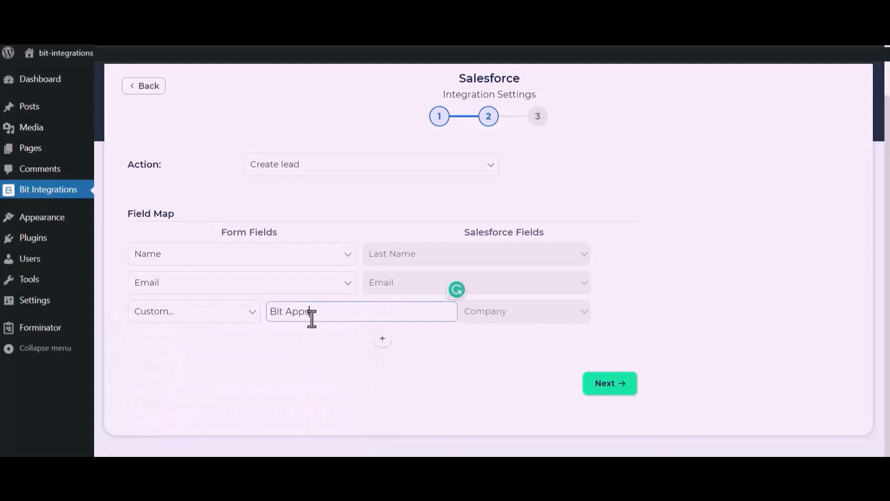
pyautogui.moveTo(340, 368); pyautogui.dragTo(402, 327)
# Add a row mapping the form's Phone field to Salesforce Phone, then finish and save the integration
pyautogui.click(386, 339)
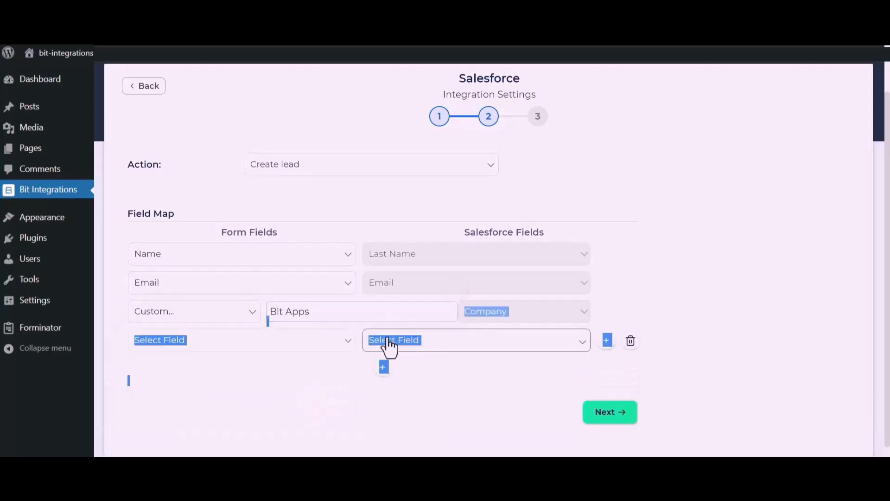
pyautogui.click(290, 348)
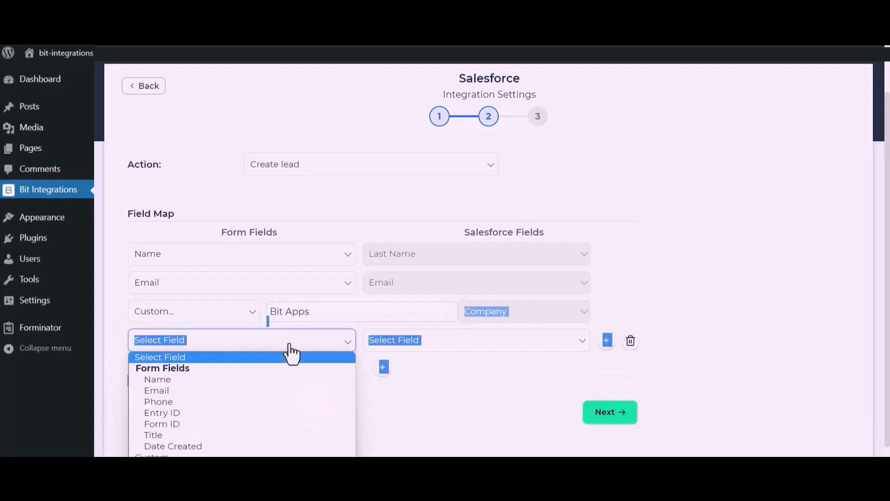
pyautogui.click(160, 402)
pyautogui.click(480, 342)
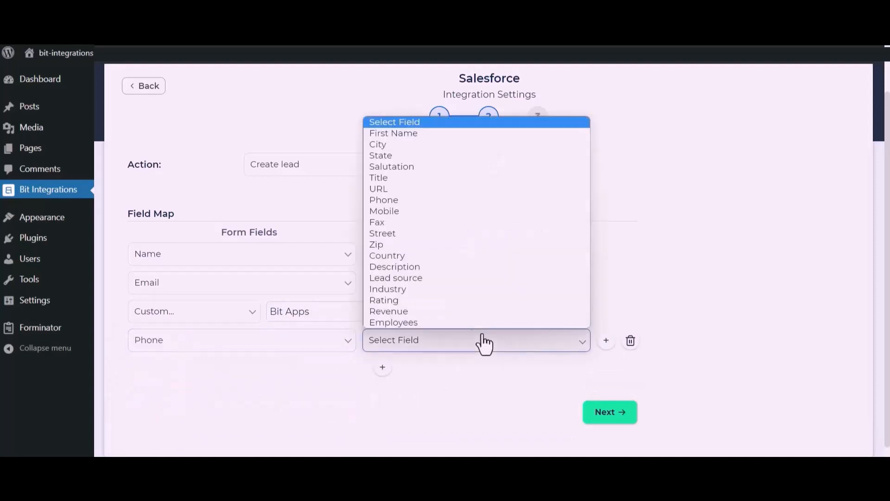
pyautogui.click(397, 203)
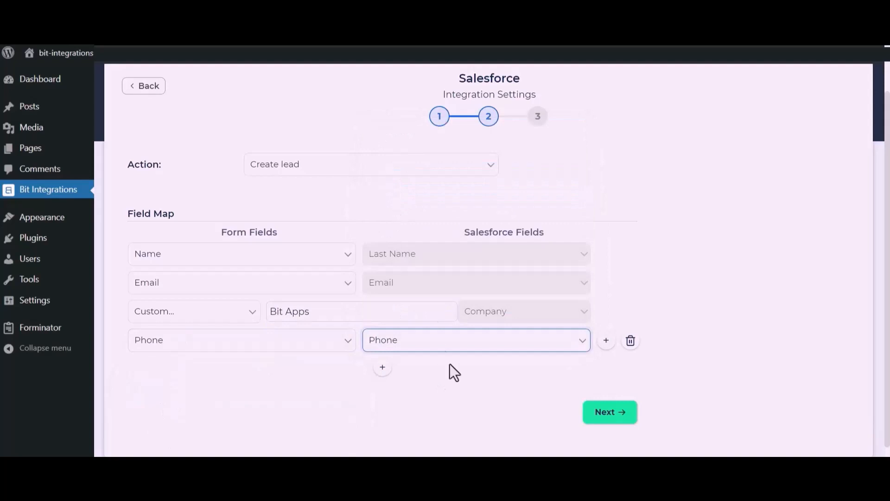
pyautogui.click(612, 413)
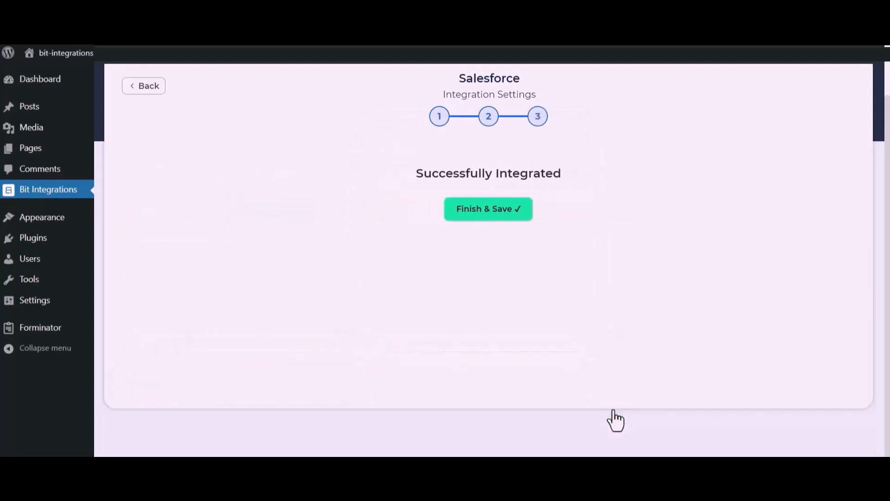
pyautogui.click(493, 214)
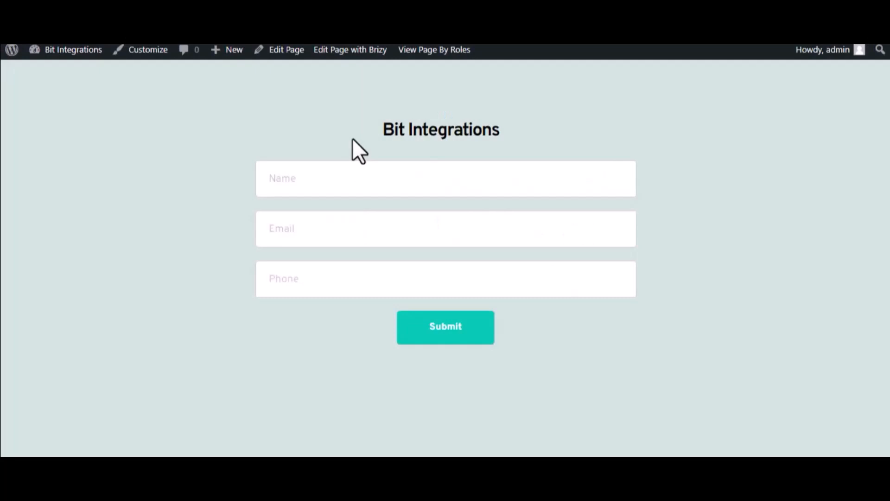
# Submit the Brizy form with name 'Bit Integration', a test e-mail and phone, then reload Salesforce Leads
pyautogui.click(343, 196)
pyautogui.write('Bit Integrations')
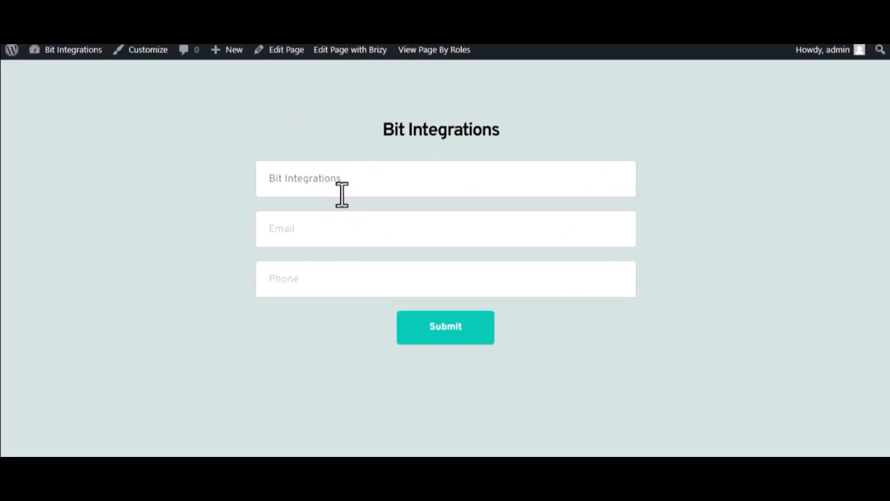
pyautogui.click(341, 229)
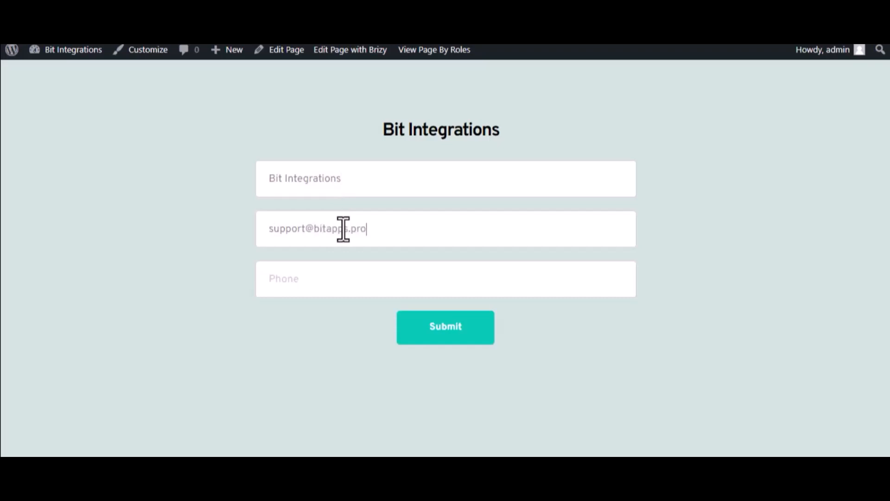
pyautogui.click(351, 278)
pyautogui.write('44455566+6')
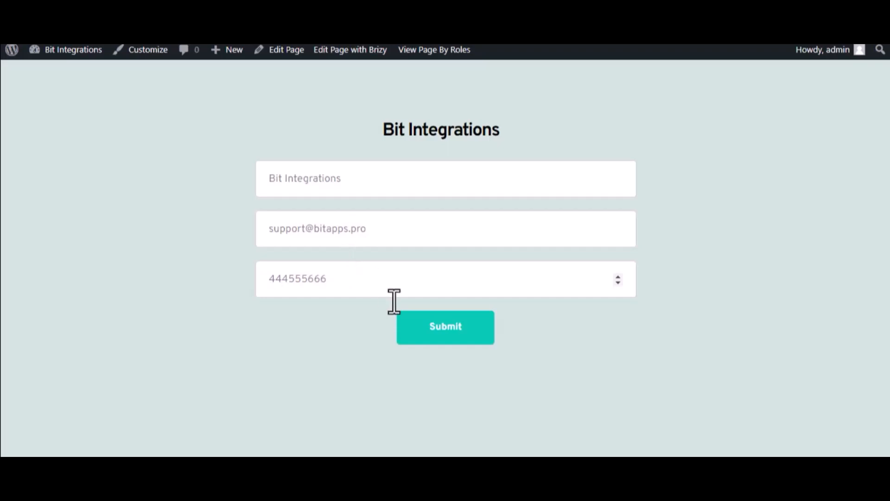
pyautogui.click(410, 325)
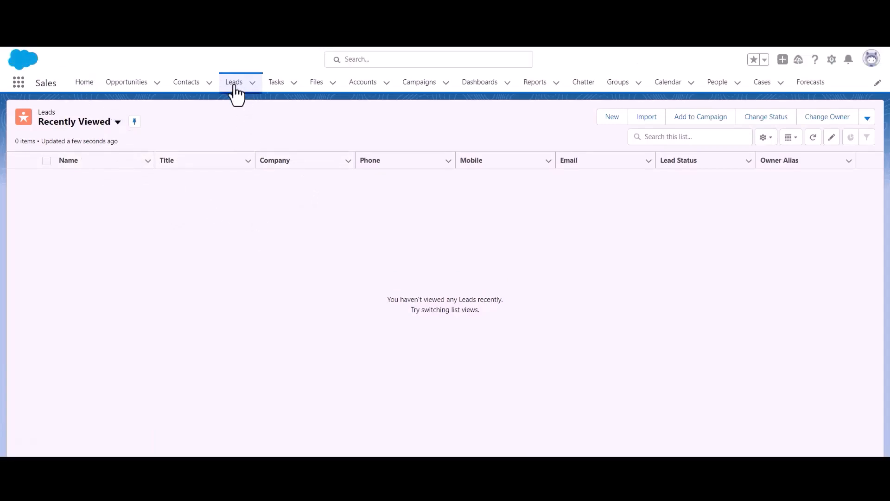
pyautogui.click(234, 88)
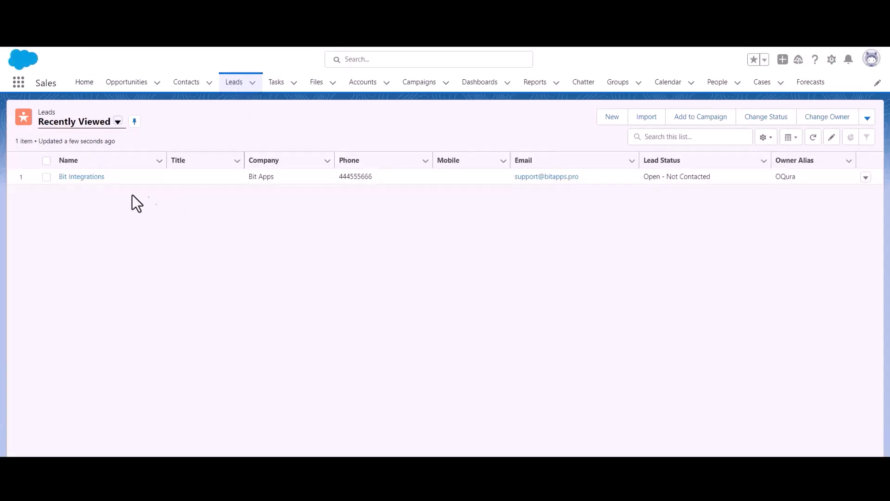